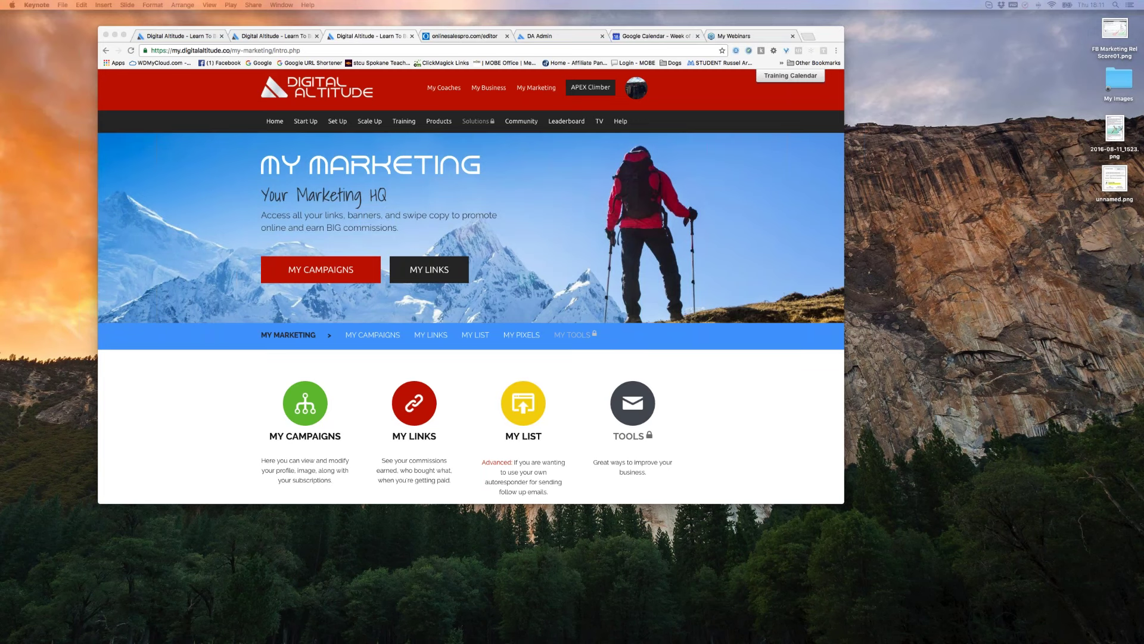
Leave the Digital Altitude My Marketing page and bring Finder to the front.
{"action": "key", "text": "super+q"}
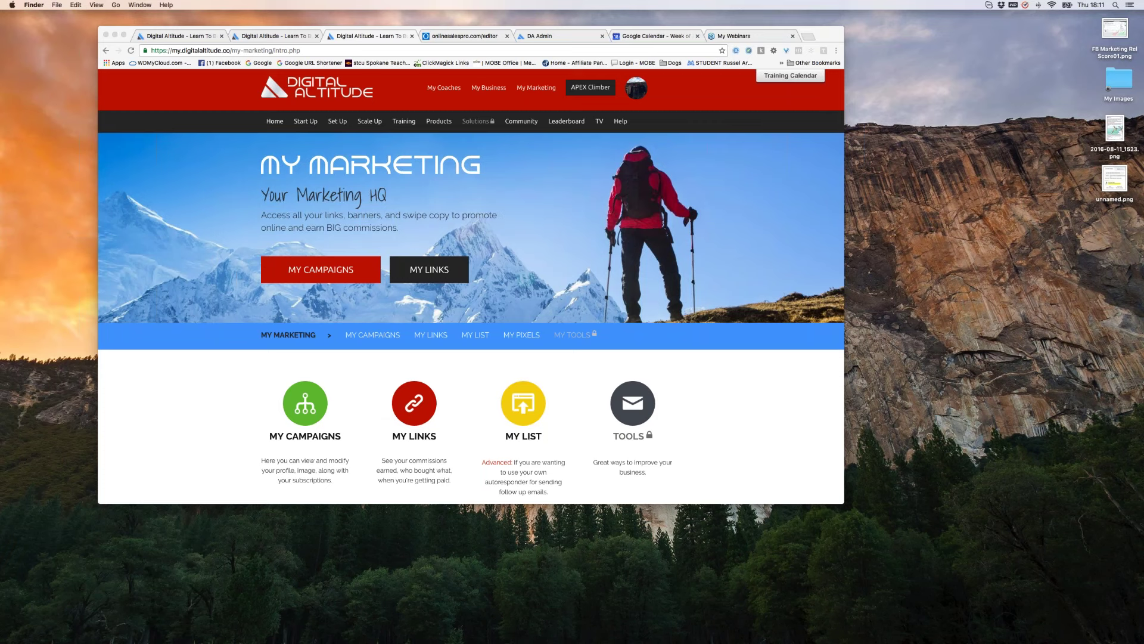
Scroll the Digital Altitude files past the Traffic Coaching Welcome Email and open the Solo Ad provider list PDF.
{"action": "scroll", "coordinate": [348, 599], "scroll_direction": "down", "scroll_amount": 3}
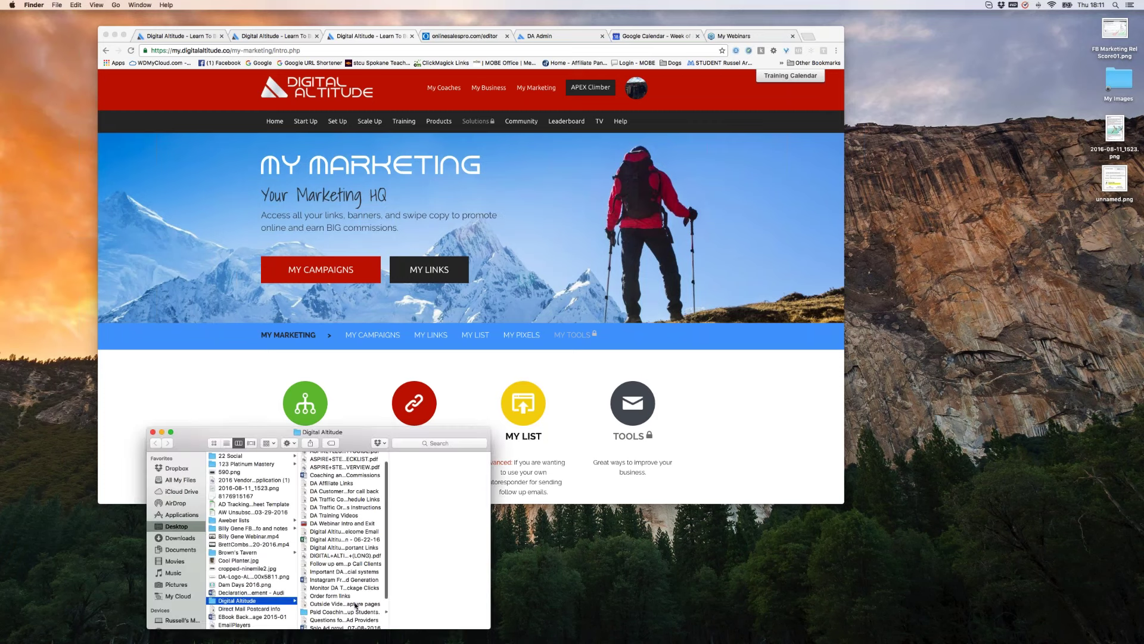
{"action": "scroll", "coordinate": [348, 599], "scroll_direction": "down", "scroll_amount": 2}
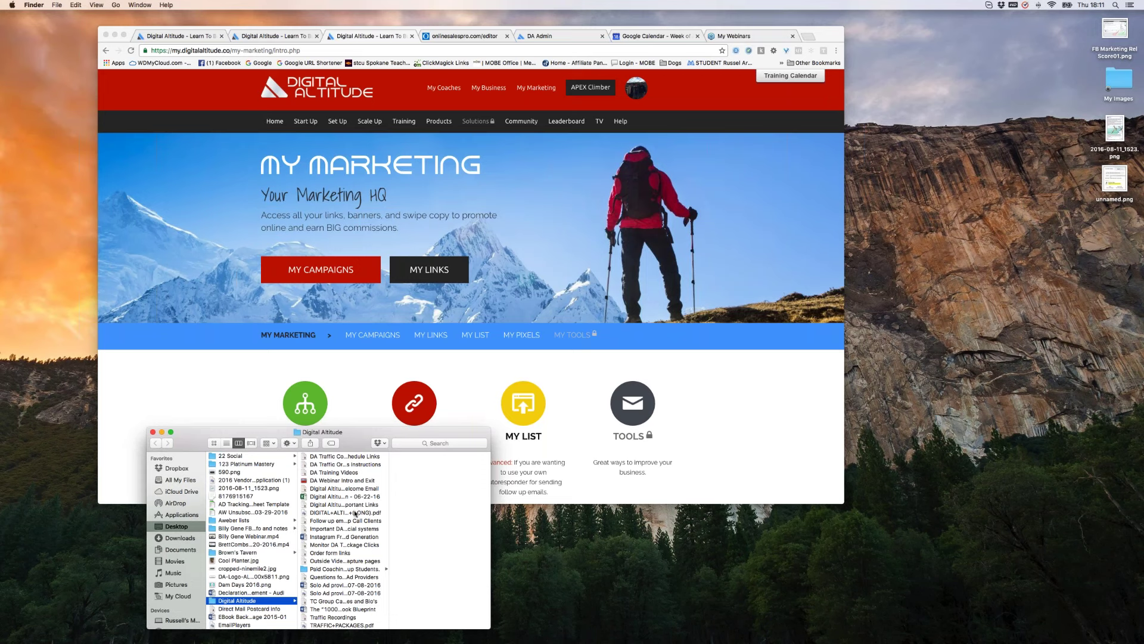
{"action": "scroll", "coordinate": [356, 522], "scroll_direction": "up", "scroll_amount": 5}
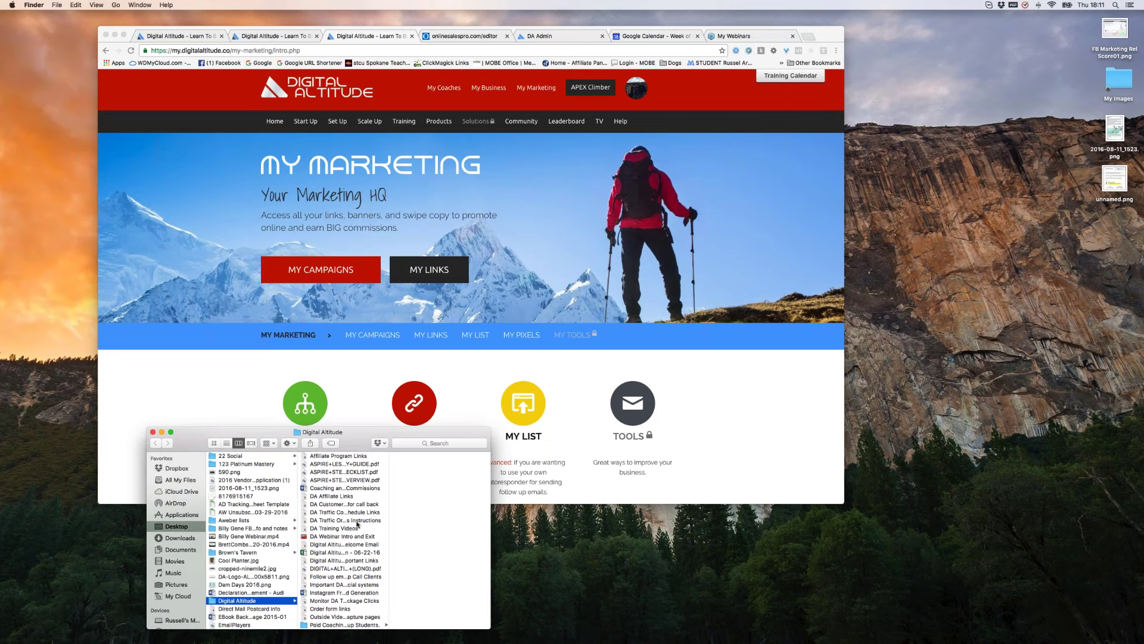
{"action": "scroll", "coordinate": [358, 521], "scroll_direction": "down", "scroll_amount": 1}
{"action": "scroll", "coordinate": [358, 524], "scroll_direction": "down", "scroll_amount": 1}
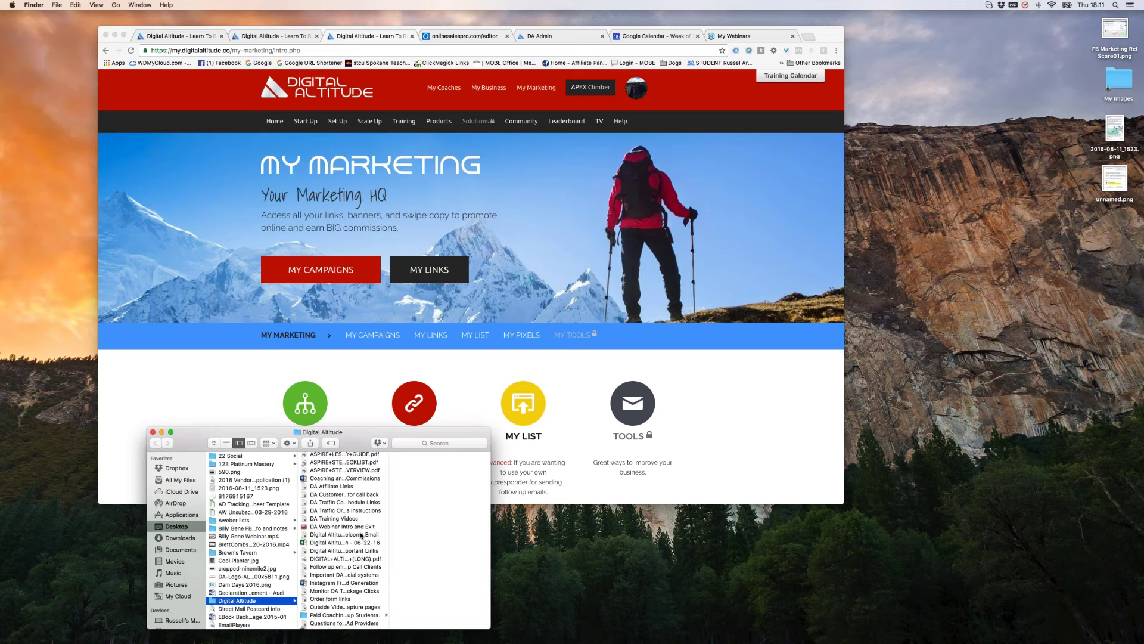
{"action": "left_click", "coordinate": [363, 535]}
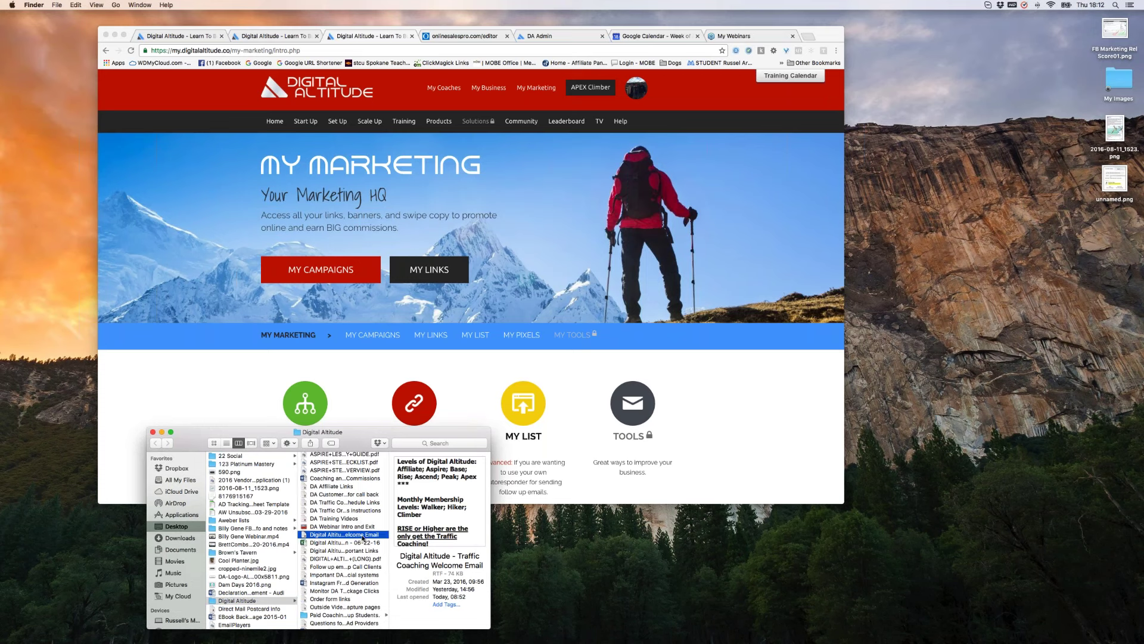
{"action": "scroll", "coordinate": [349, 576], "scroll_direction": "down", "scroll_amount": 5}
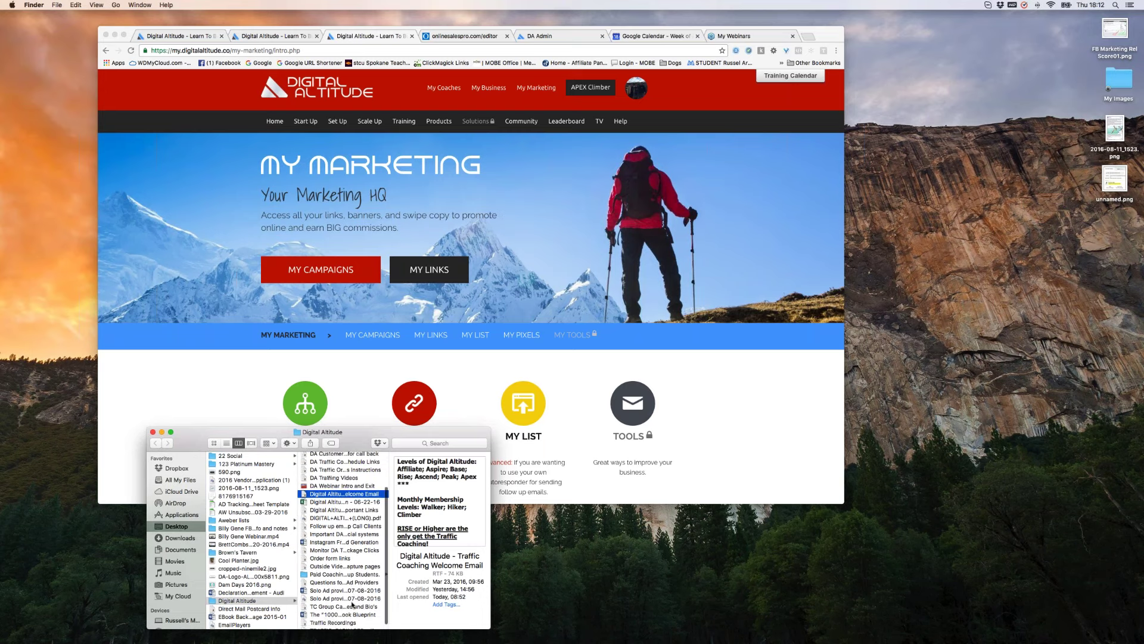
{"action": "double_click", "coordinate": [352, 597]}
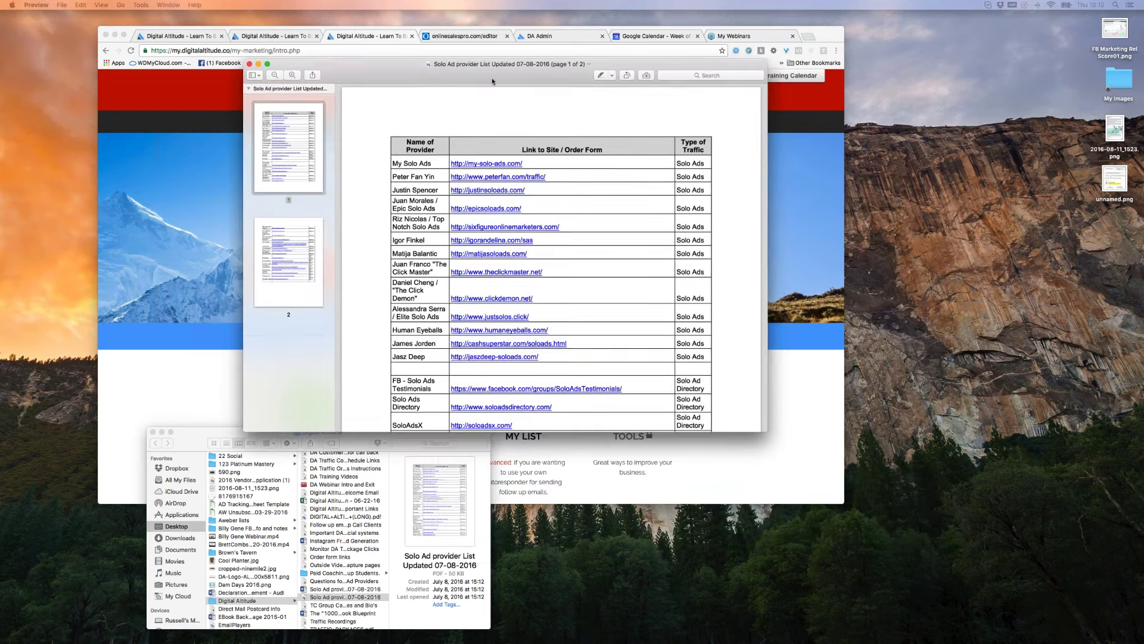
Center the Preview window and review the top of page 1's provider table.
{"action": "left_click_drag", "start_coordinate": [491, 82], "coordinate": [493, 79]}
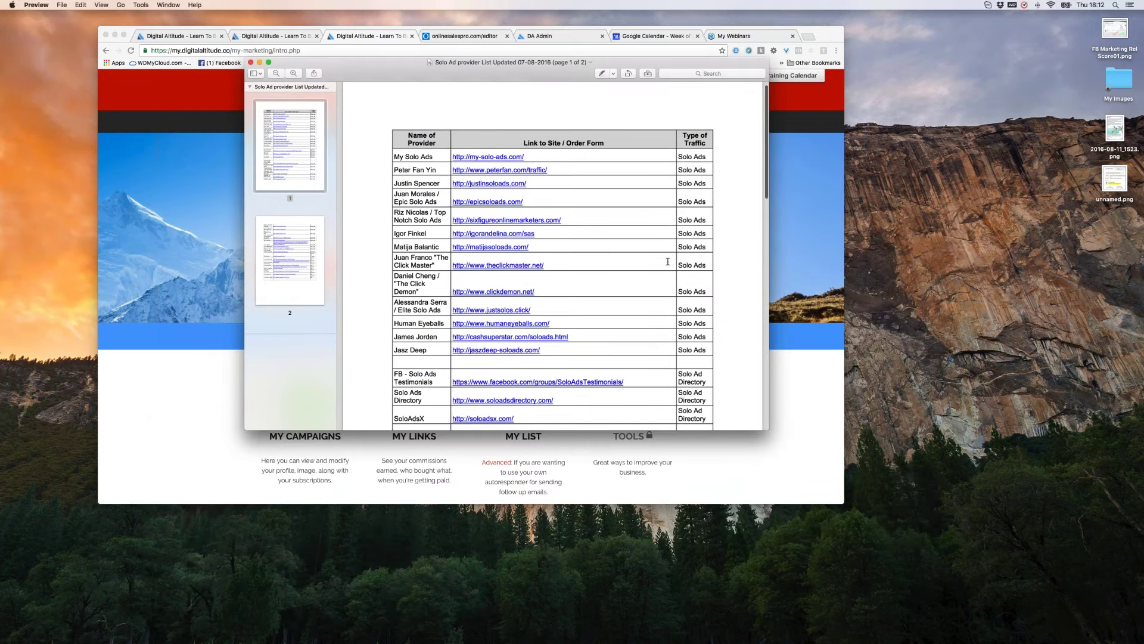
{"action": "scroll", "coordinate": [667, 261], "scroll_direction": "down", "scroll_amount": 3}
{"action": "scroll", "coordinate": [667, 261], "scroll_direction": "down", "scroll_amount": 5}
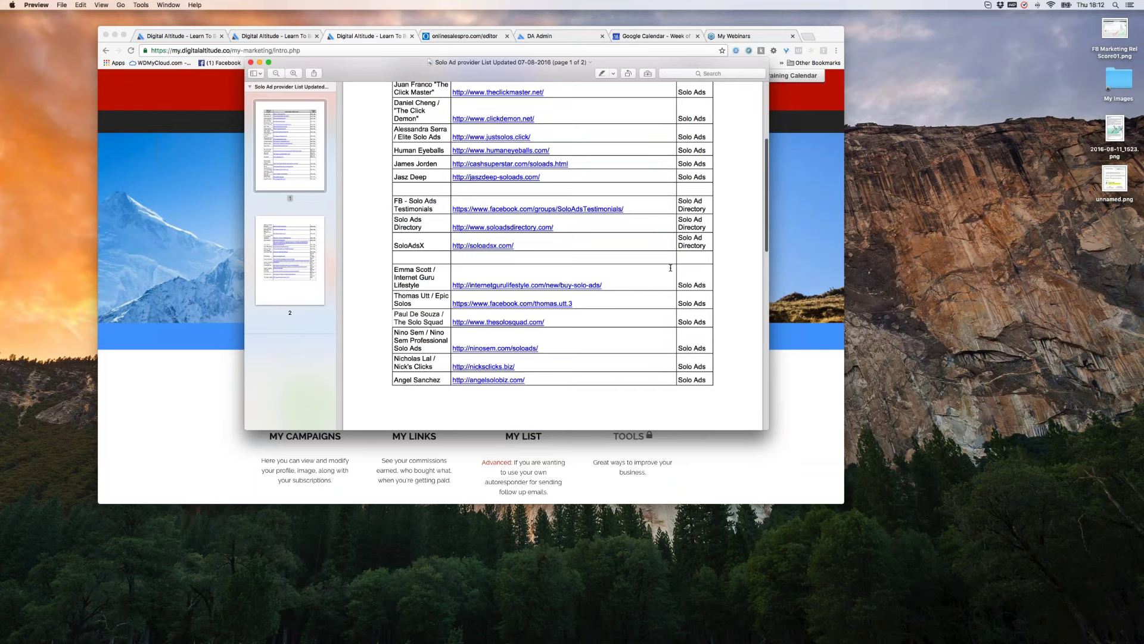
{"action": "scroll", "coordinate": [671, 268], "scroll_direction": "down", "scroll_amount": 6}
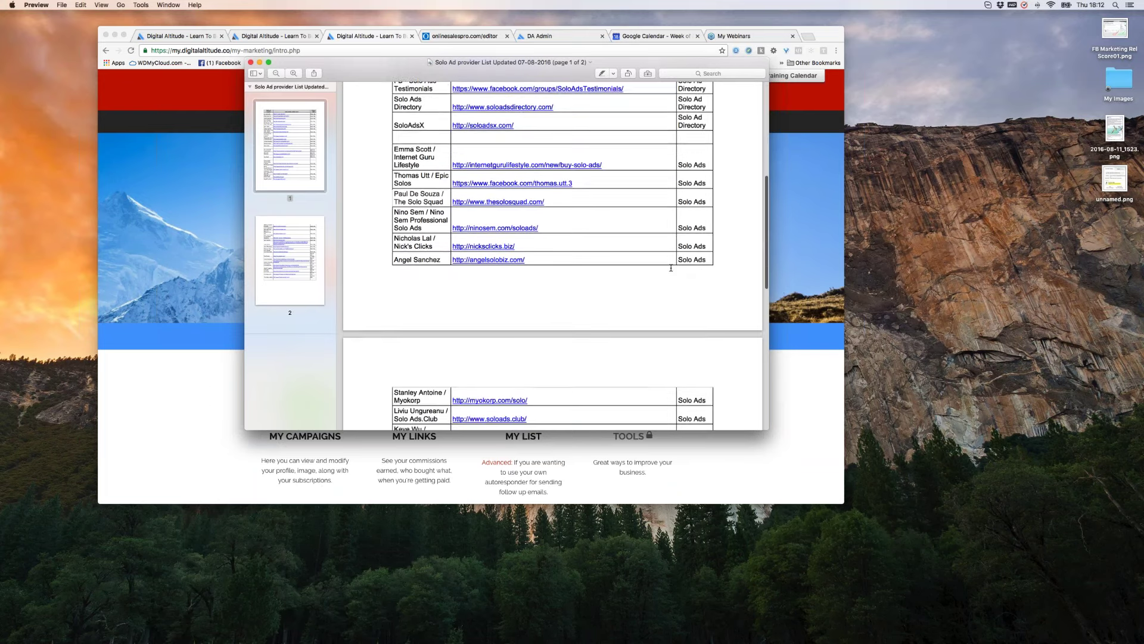
{"action": "scroll", "coordinate": [674, 289], "scroll_direction": "down", "scroll_amount": 10}
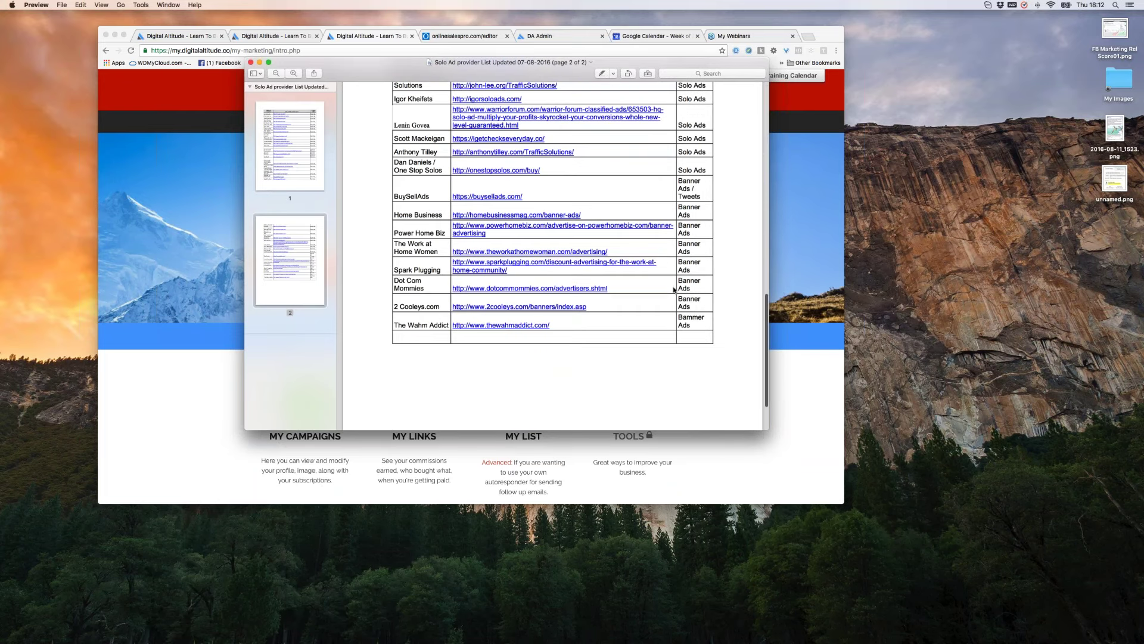
{"action": "scroll", "coordinate": [675, 290], "scroll_direction": "up", "scroll_amount": 15}
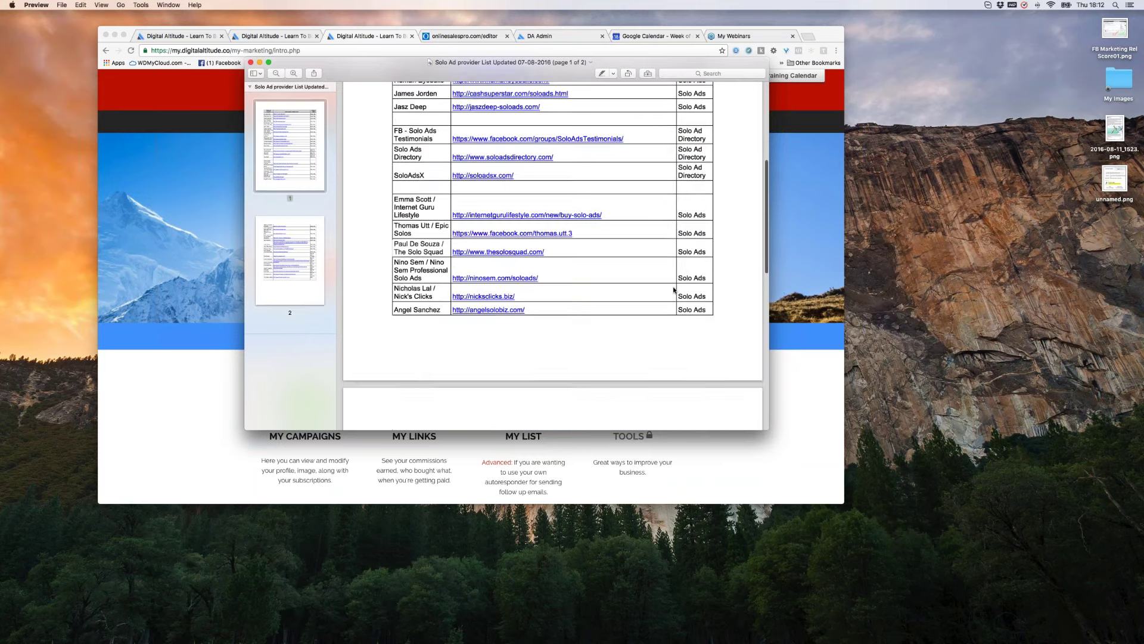
{"action": "scroll", "coordinate": [674, 290], "scroll_direction": "up", "scroll_amount": 9}
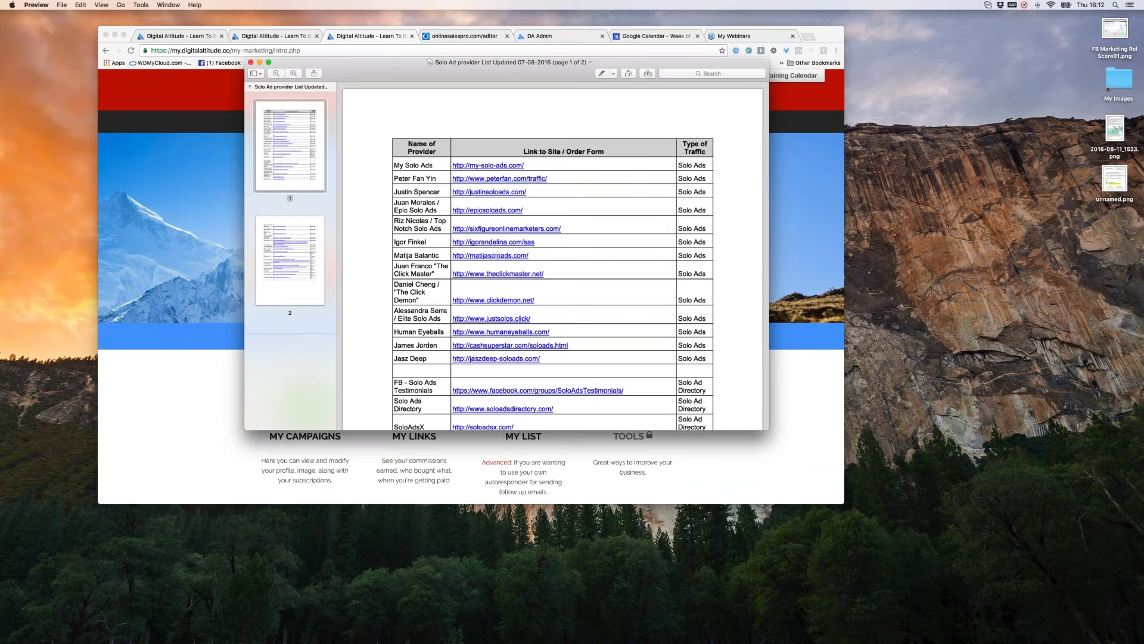
{"action": "scroll", "coordinate": [634, 262], "scroll_direction": "down", "scroll_amount": 4}
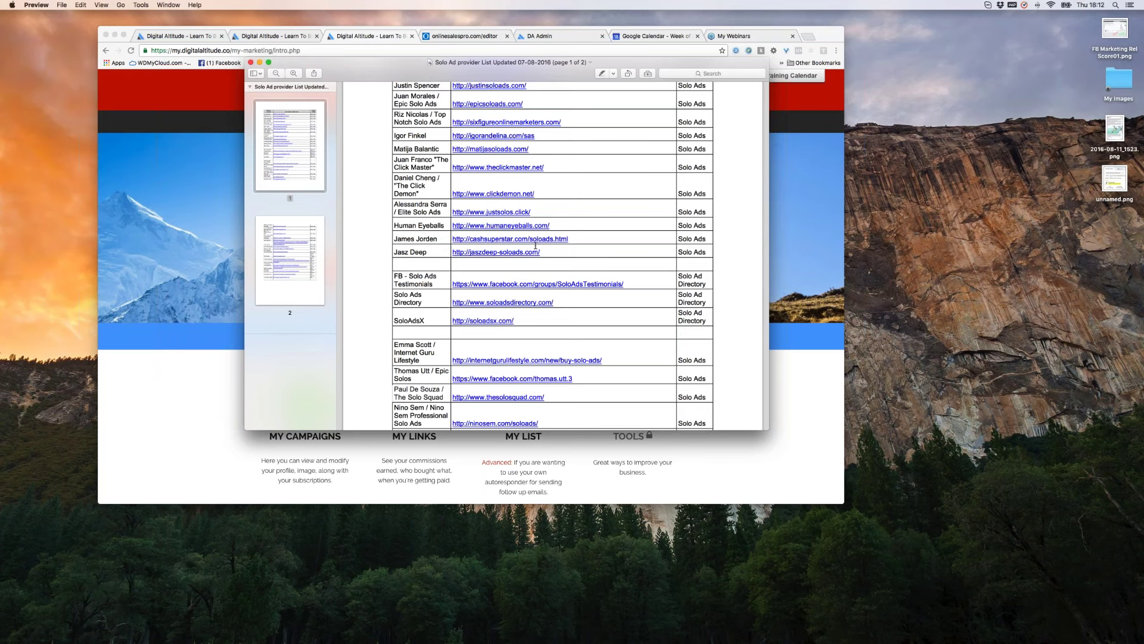
{"action": "scroll", "coordinate": [605, 278], "scroll_direction": "up", "scroll_amount": 1}
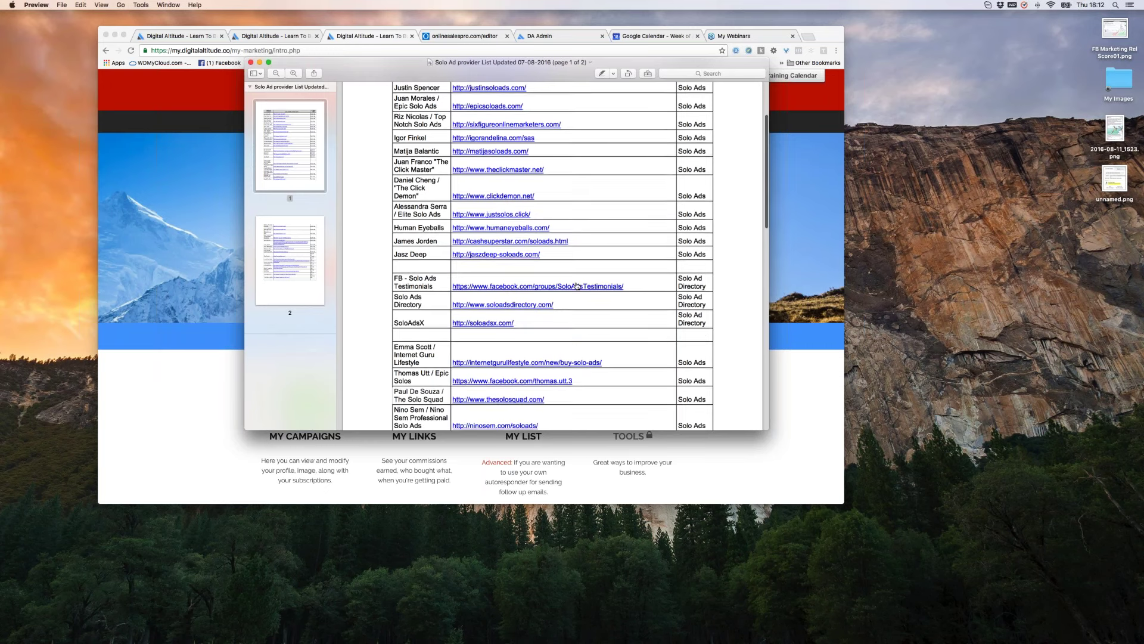
{"action": "scroll", "coordinate": [577, 286], "scroll_direction": "up", "scroll_amount": 2}
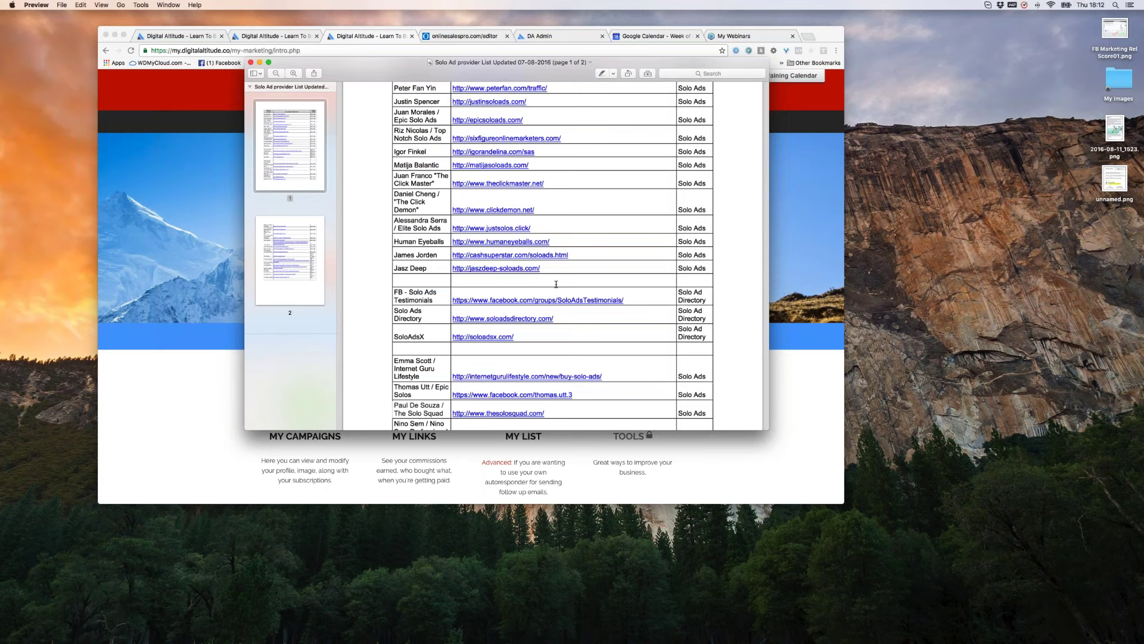
Scroll on through the rest of page 1 to page 2's Solo Ads providers and Banner Ads sites.
{"action": "scroll", "coordinate": [556, 284], "scroll_direction": "down", "scroll_amount": 2}
{"action": "scroll", "coordinate": [556, 284], "scroll_direction": "down", "scroll_amount": 5}
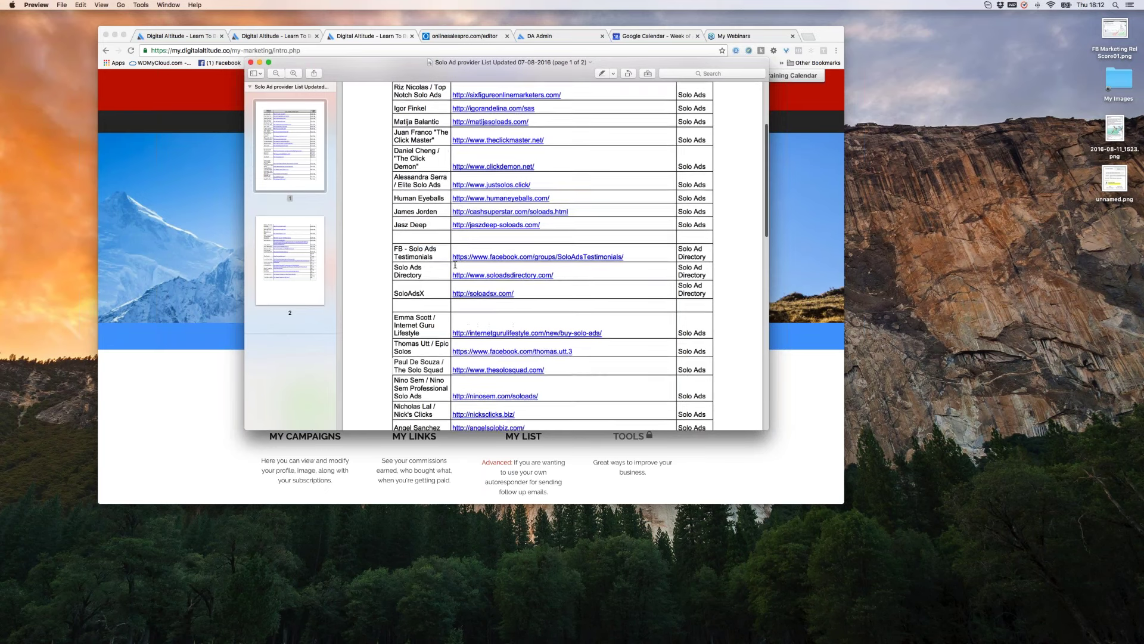
{"action": "scroll", "coordinate": [452, 250], "scroll_direction": "down", "scroll_amount": 3}
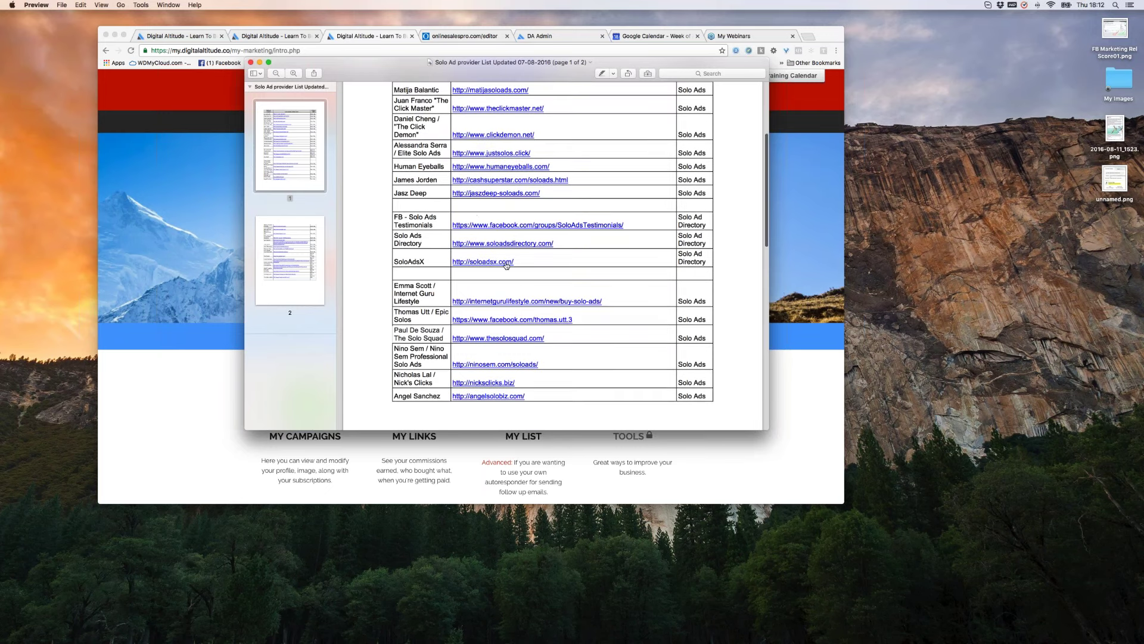
{"action": "scroll", "coordinate": [507, 263], "scroll_direction": "down", "scroll_amount": 3}
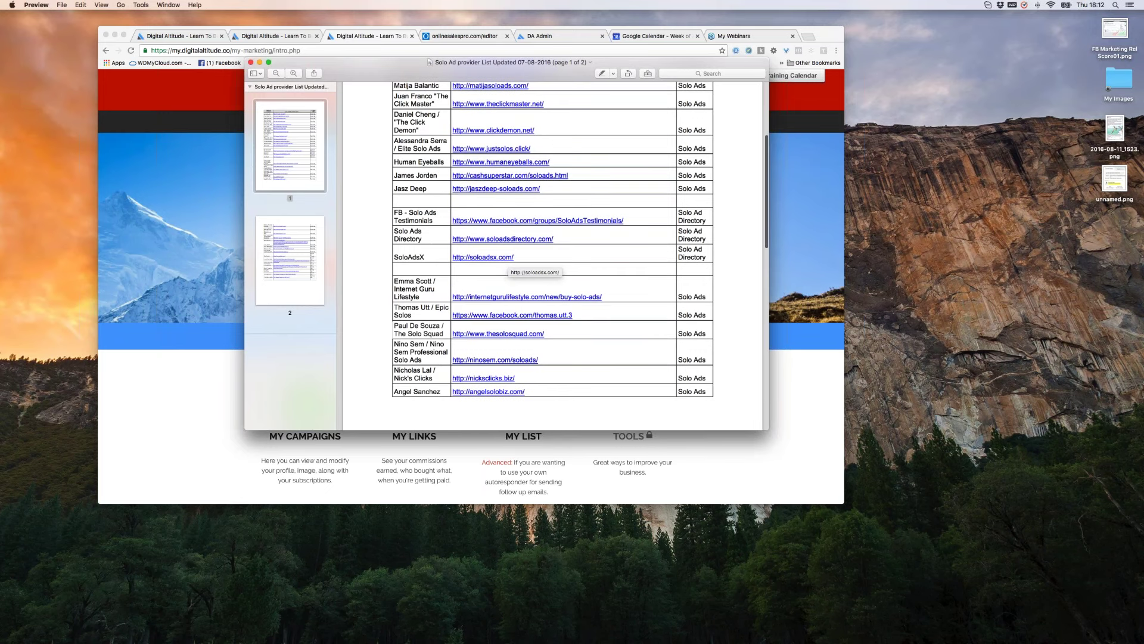
{"action": "scroll", "coordinate": [506, 263], "scroll_direction": "down", "scroll_amount": 5}
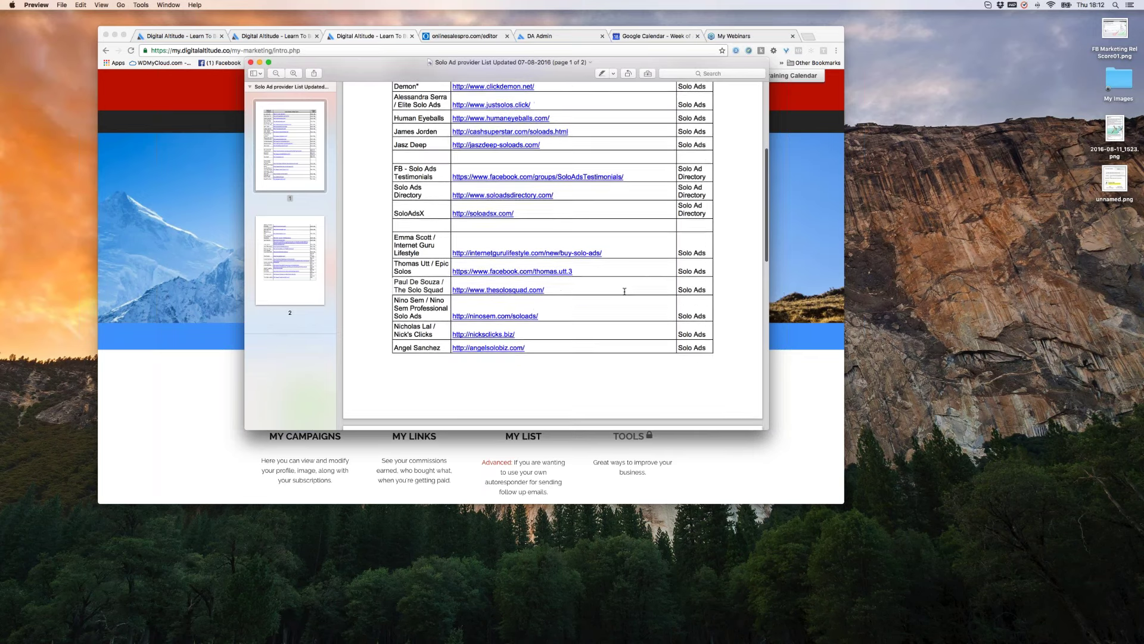
{"action": "scroll", "coordinate": [624, 291], "scroll_direction": "down", "scroll_amount": 3}
{"action": "scroll", "coordinate": [625, 291], "scroll_direction": "down", "scroll_amount": 15}
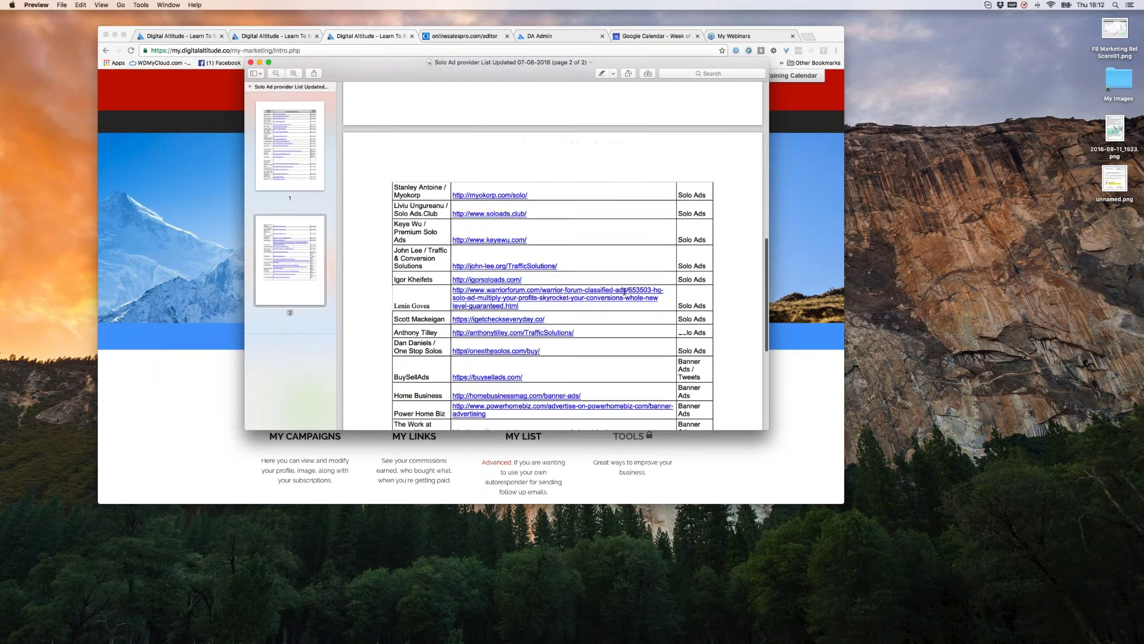
{"action": "scroll", "coordinate": [624, 291], "scroll_direction": "down", "scroll_amount": 2}
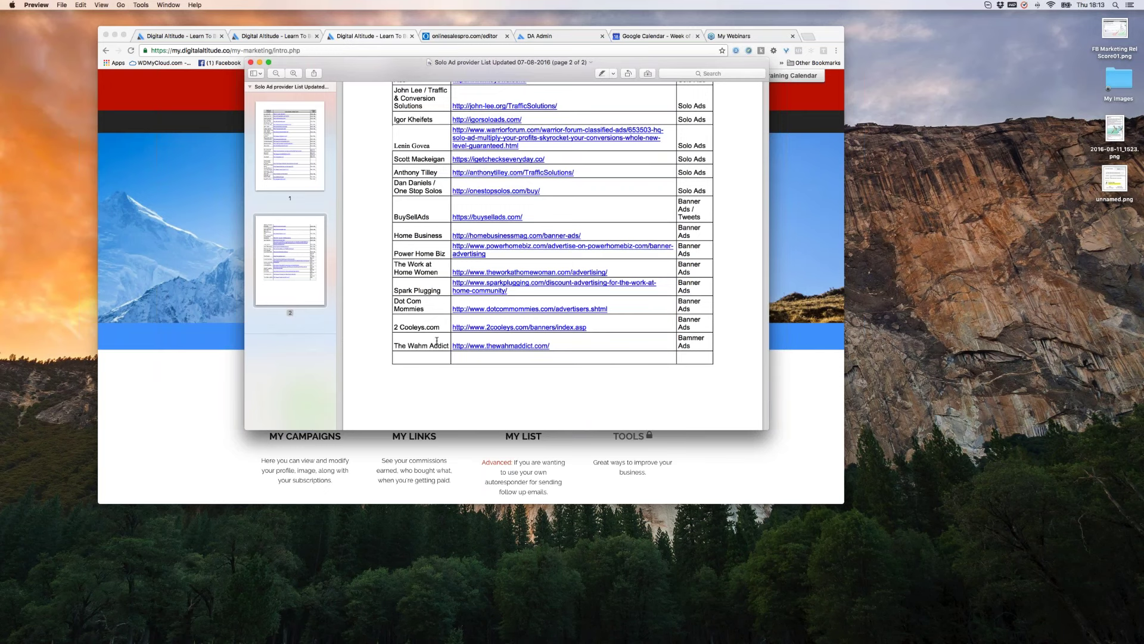
{"action": "scroll", "coordinate": [571, 321], "scroll_direction": "up", "scroll_amount": 1}
{"action": "scroll", "coordinate": [571, 317], "scroll_direction": "up", "scroll_amount": 5}
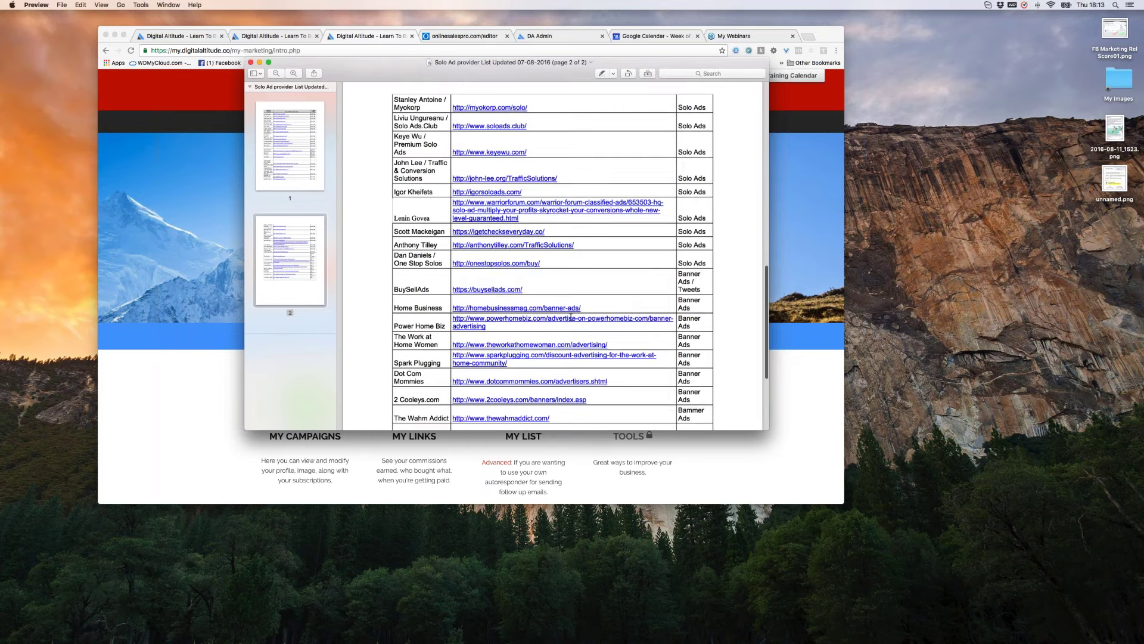
{"action": "scroll", "coordinate": [571, 317], "scroll_direction": "up", "scroll_amount": 15}
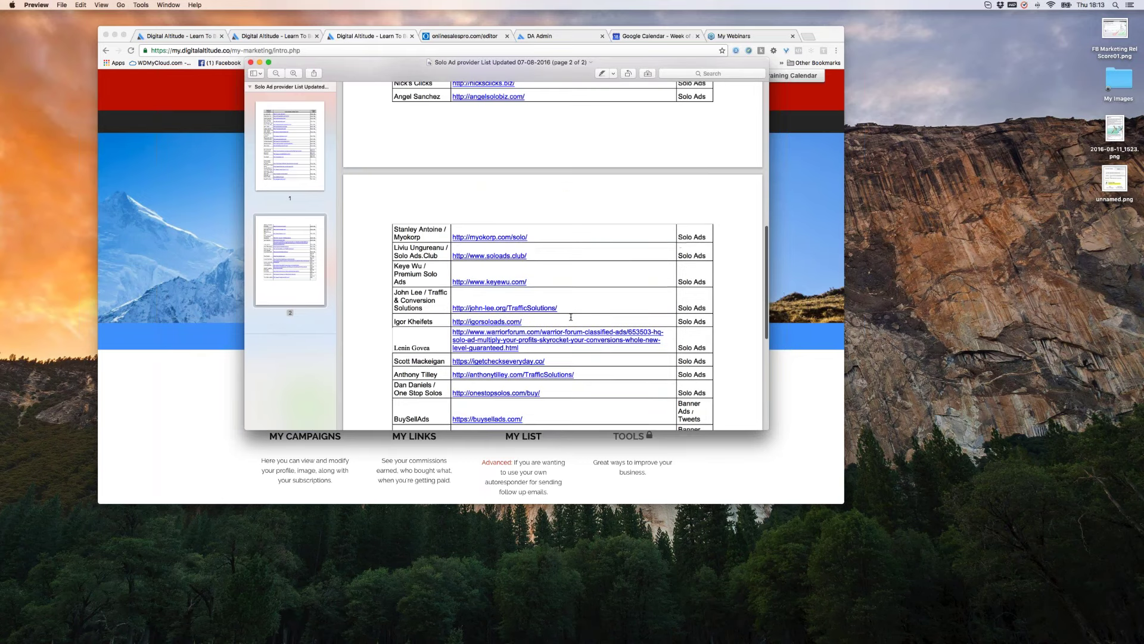
{"action": "scroll", "coordinate": [571, 312], "scroll_direction": "down", "scroll_amount": 1}
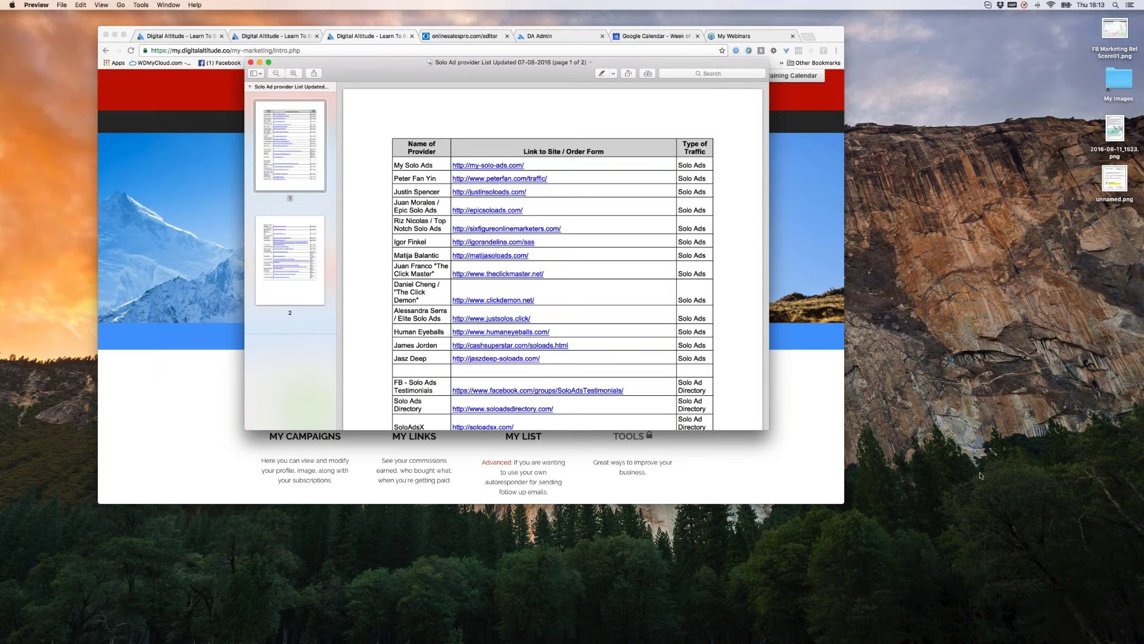
Close the Solo Ad provider list PDF and drag its row in the Digital Altitude folder listing.
{"action": "left_click", "coordinate": [251, 63]}
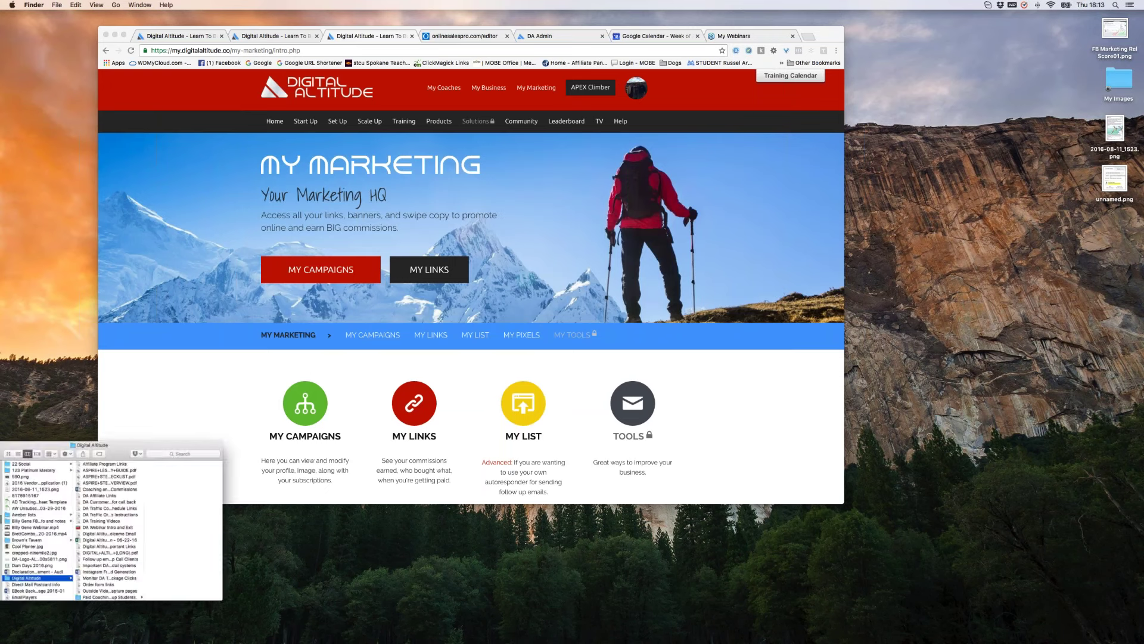
{"action": "scroll", "coordinate": [366, 577], "scroll_direction": "down", "scroll_amount": 3}
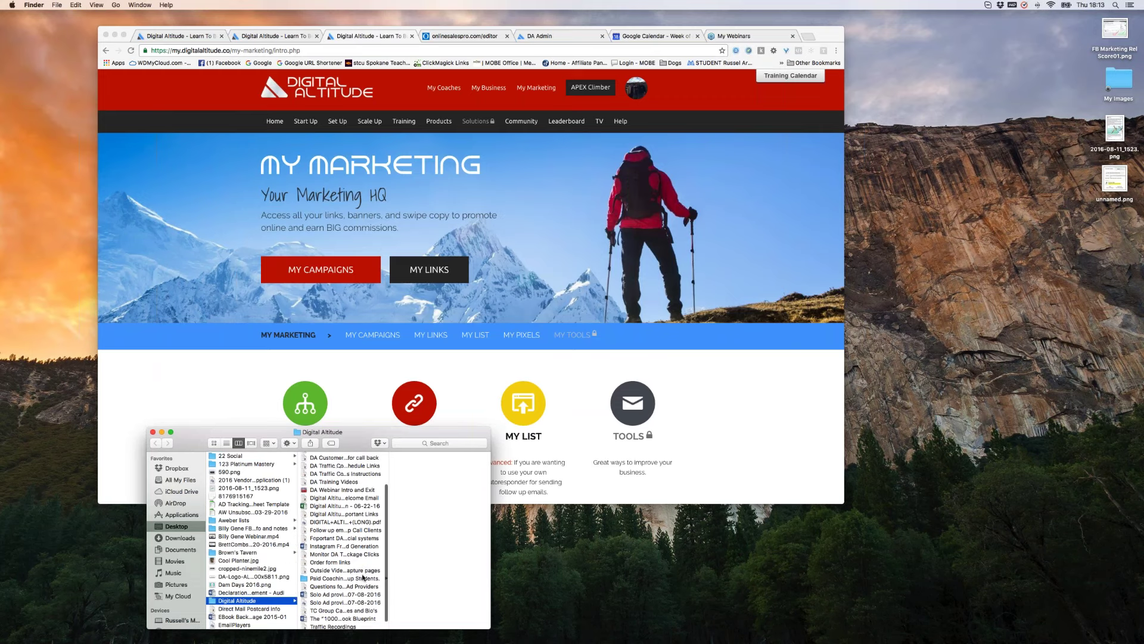
{"action": "left_click_drag", "start_coordinate": [370, 597], "coordinate": [989, 503]}
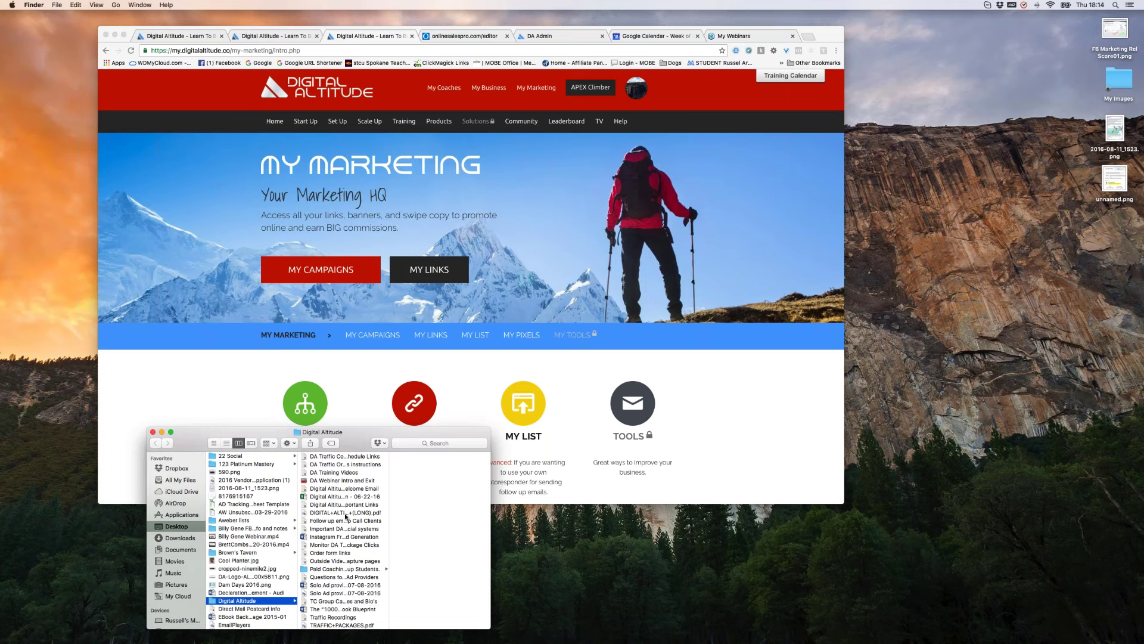
{"action": "scroll", "coordinate": [346, 517], "scroll_direction": "down", "scroll_amount": 1}
Close the Digital Altitude folder window and drag the AD Tracking Sheet Template onto the desktop.
{"action": "left_click", "coordinate": [152, 431]}
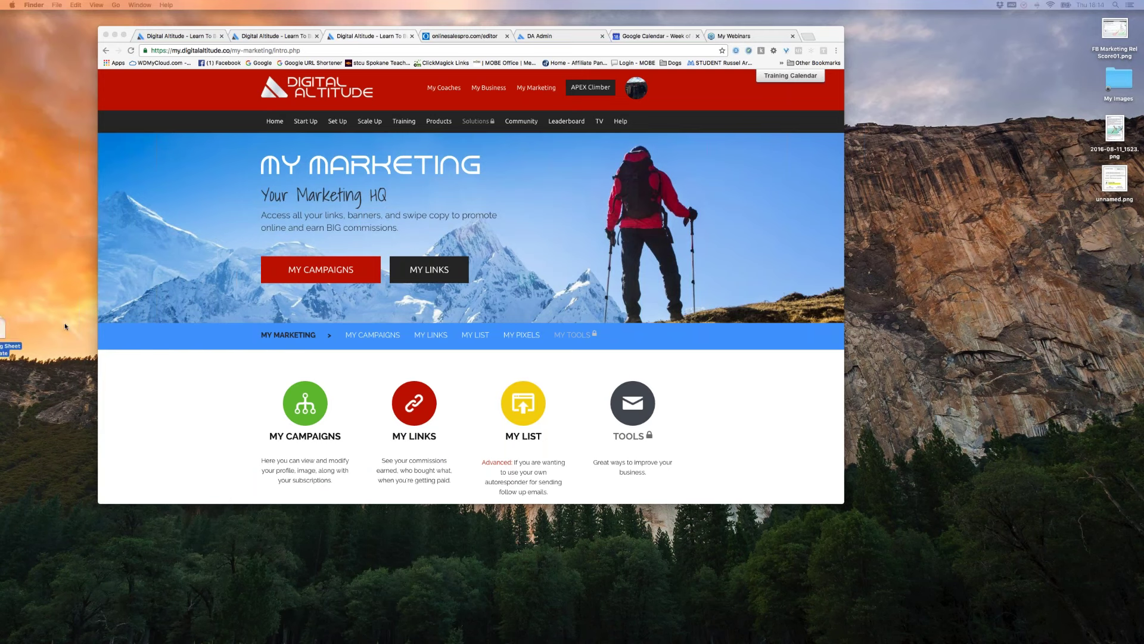
{"action": "left_click_drag", "start_coordinate": [64, 323], "coordinate": [1017, 403]}
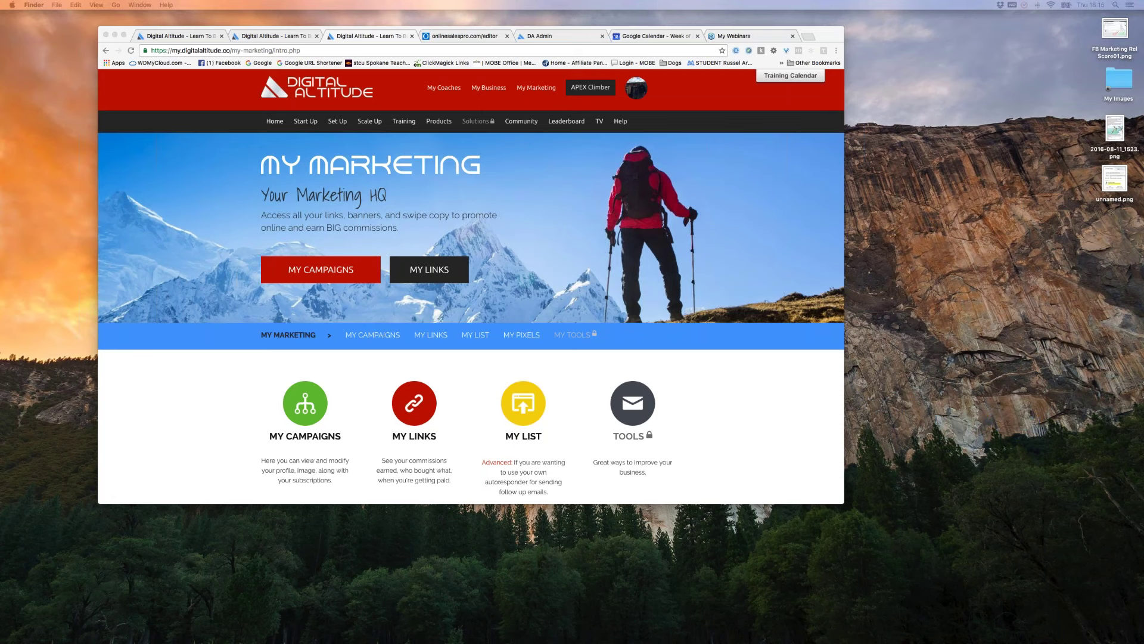